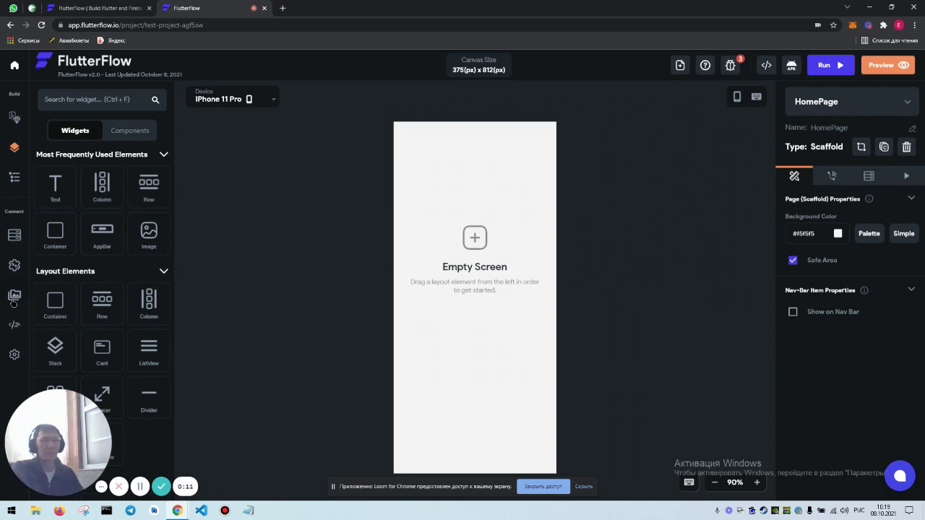
# Open the Google Maps integration in the project's settings.
pyautogui.click(14, 356)
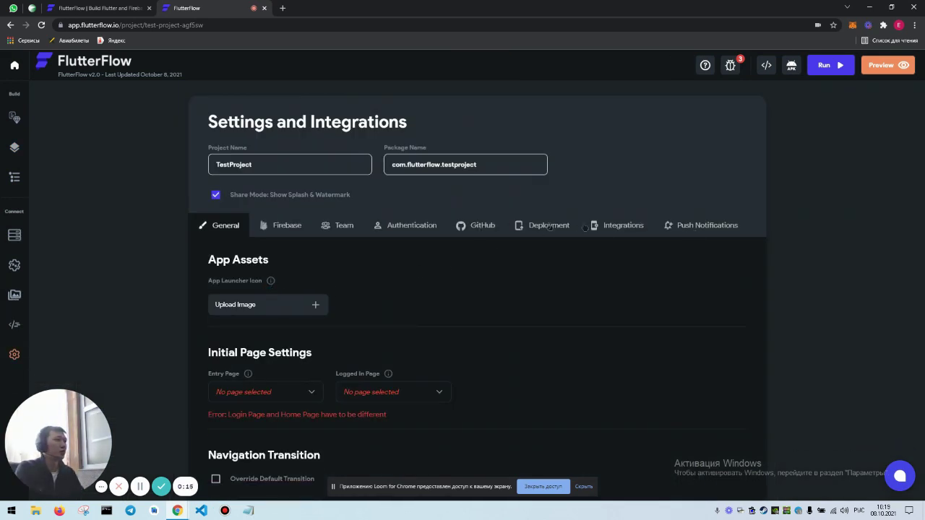
pyautogui.click(616, 227)
pyautogui.click(257, 305)
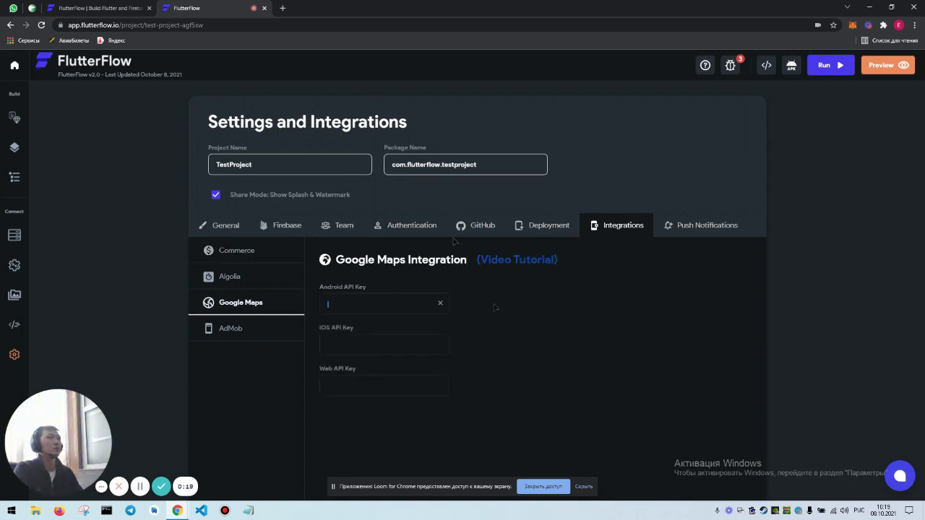
# Search Google for "google api" in a new browser tab and open the Google Cloud Platform console result.
pyautogui.click(283, 8)
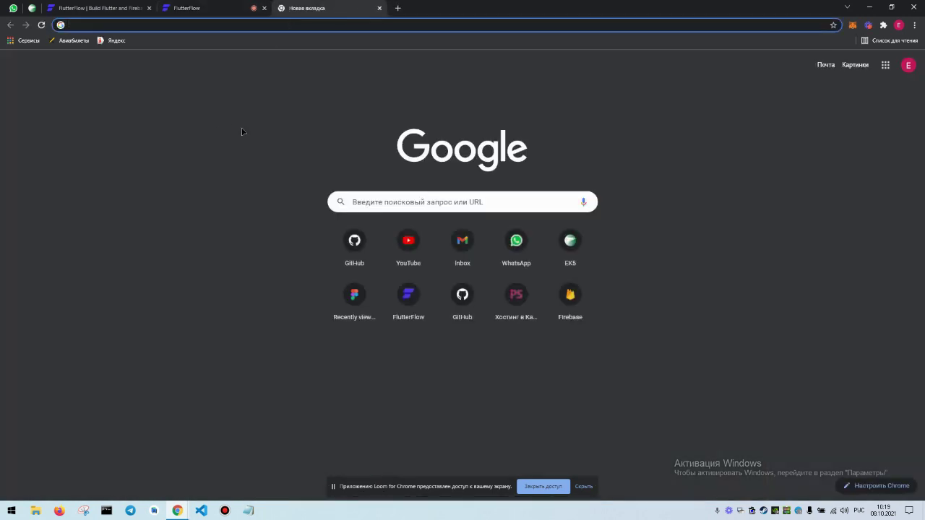
pyautogui.write('пщщ')
pyautogui.press('BackSpace')
pyautogui.press('BackSpace')
pyautogui.press('BackSpace')
pyautogui.hotkey('alt', 'shift')
pyautogui.write('google')
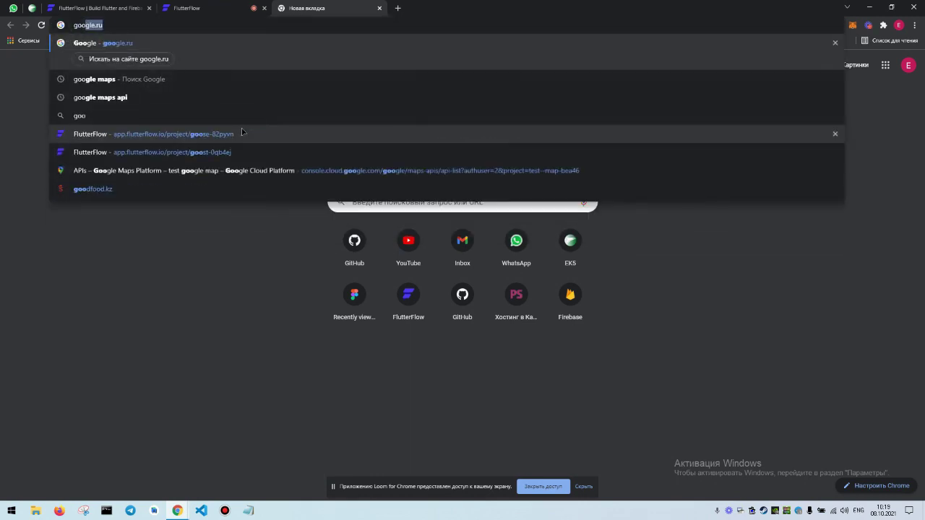
pyautogui.write(' api')
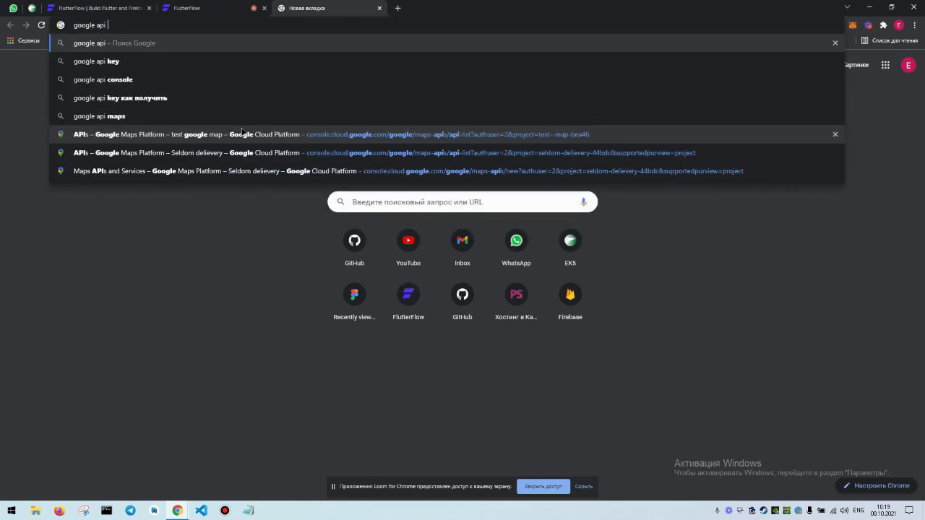
pyautogui.press('Return')
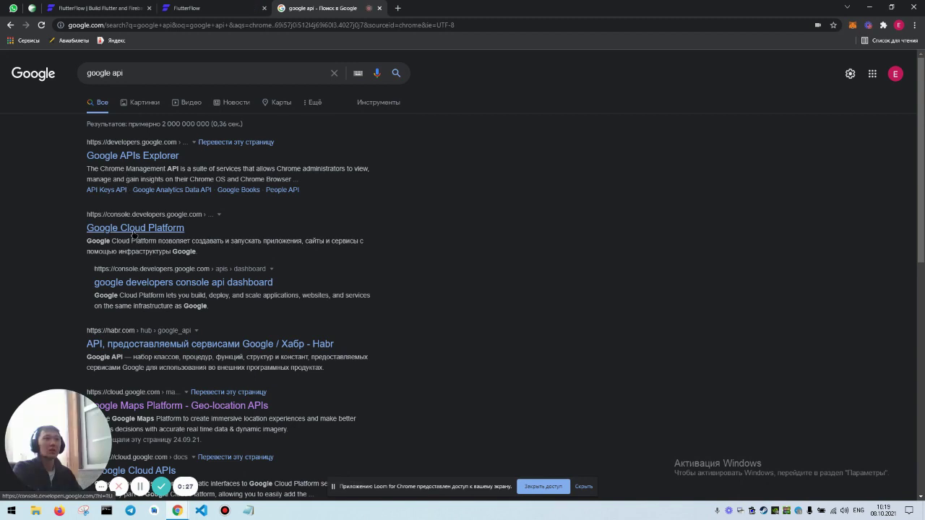
pyautogui.click(110, 228)
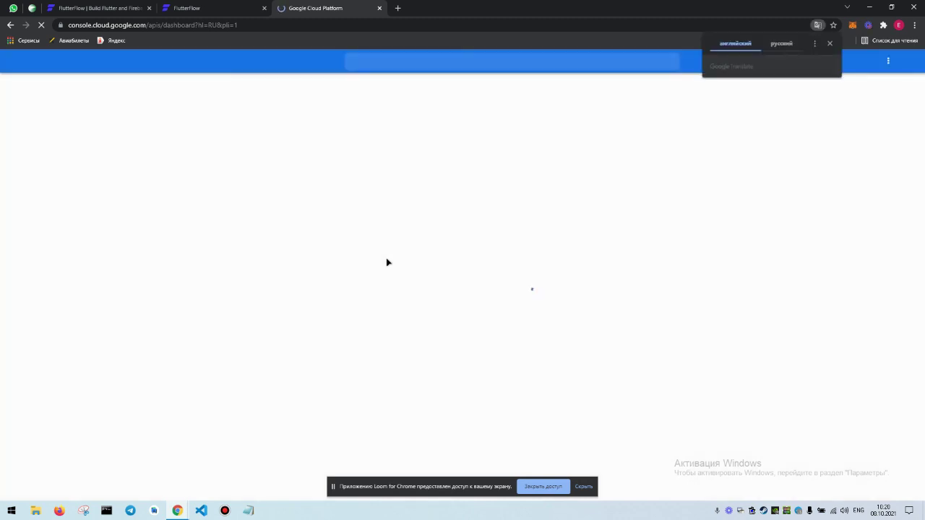
# Switch the Google Cloud console to the last listed Google account and close the previous account's console page.
pyautogui.click(830, 44)
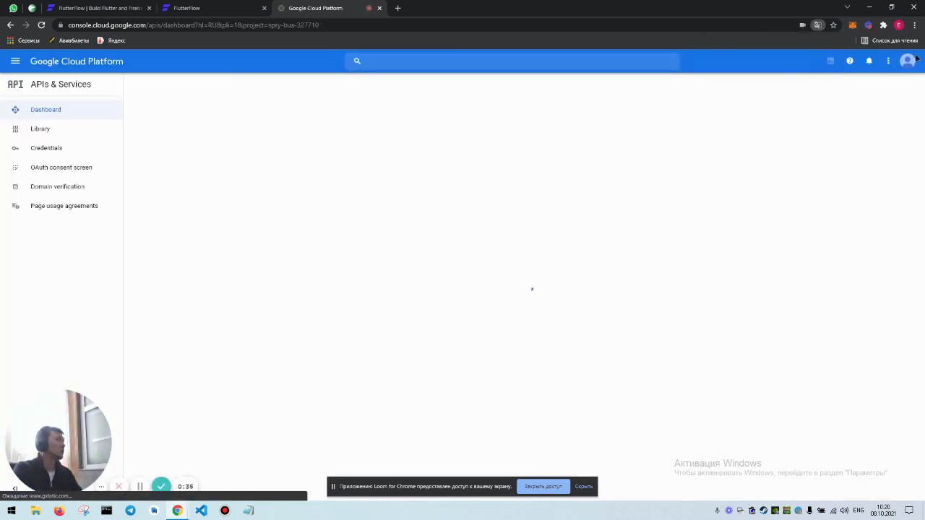
pyautogui.click(907, 60)
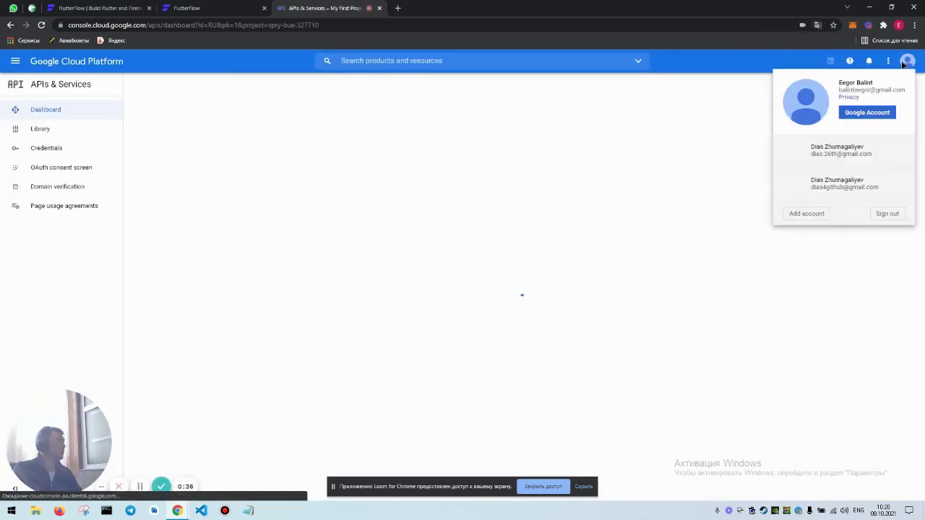
pyautogui.click(863, 189)
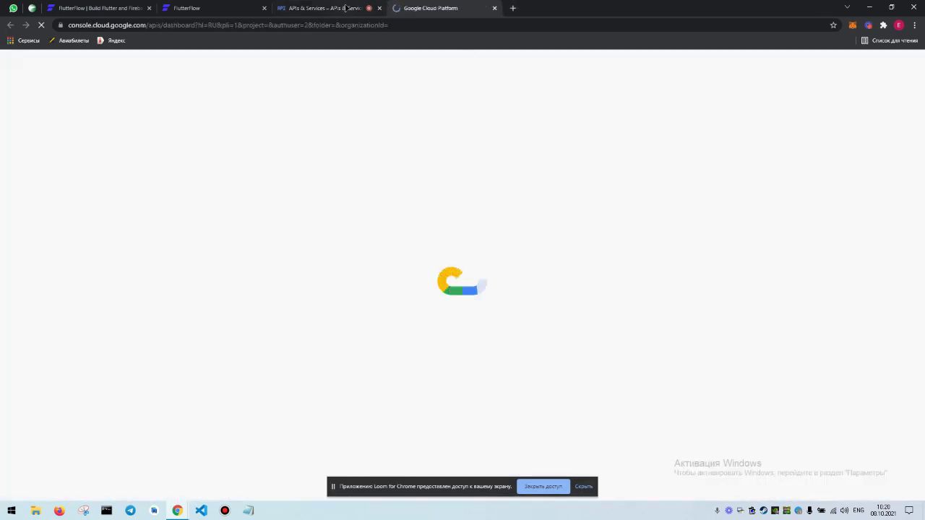
pyautogui.middleClick(330, 8)
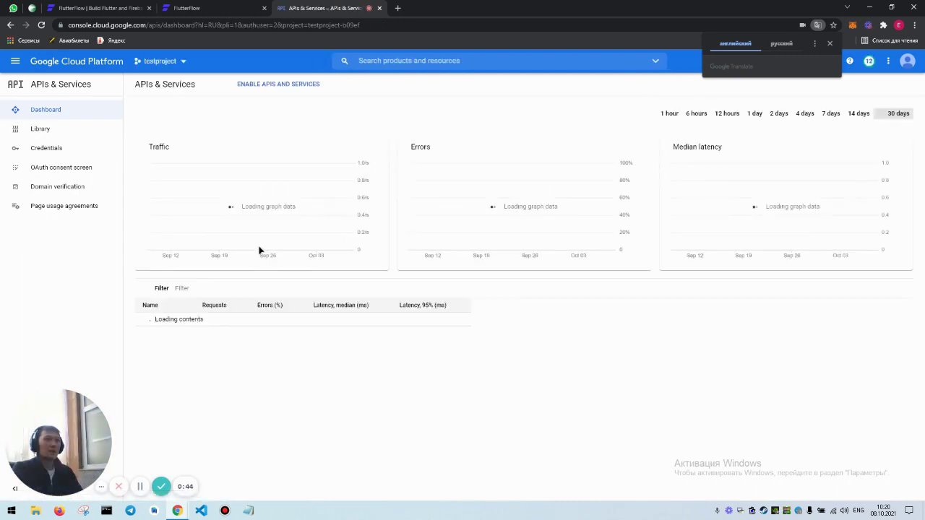
# Copy the Android key from testproject's credentials and paste it into FlutterFlow's Android API Key field.
pyautogui.click(161, 62)
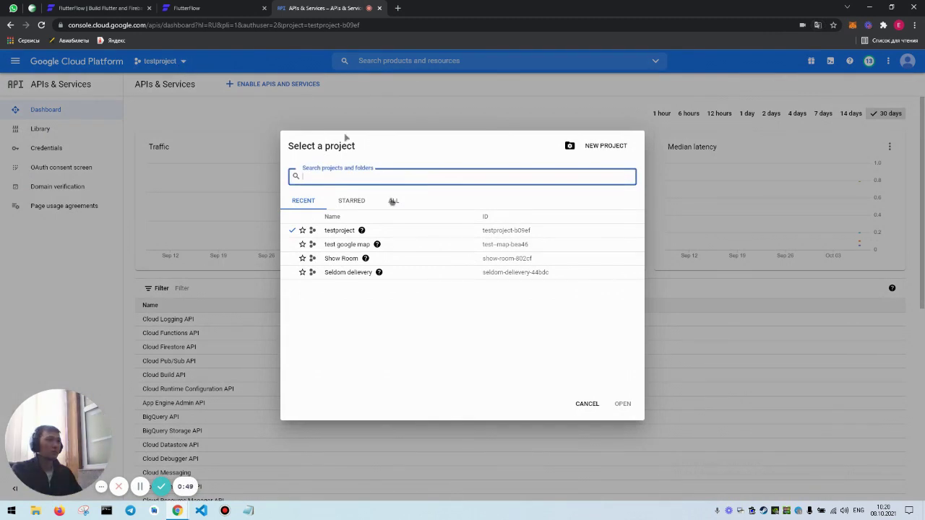
pyautogui.click(288, 94)
pyautogui.click(42, 150)
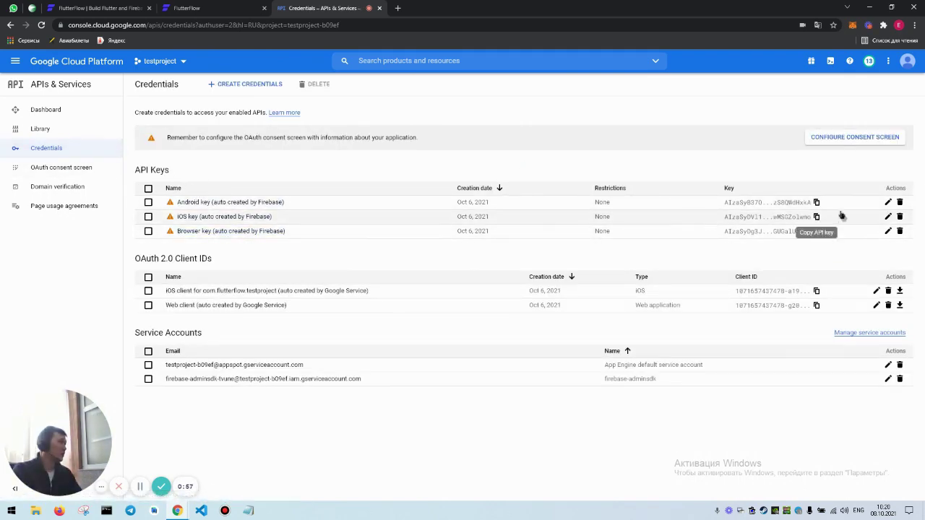
pyautogui.click(816, 202)
pyautogui.click(186, 8)
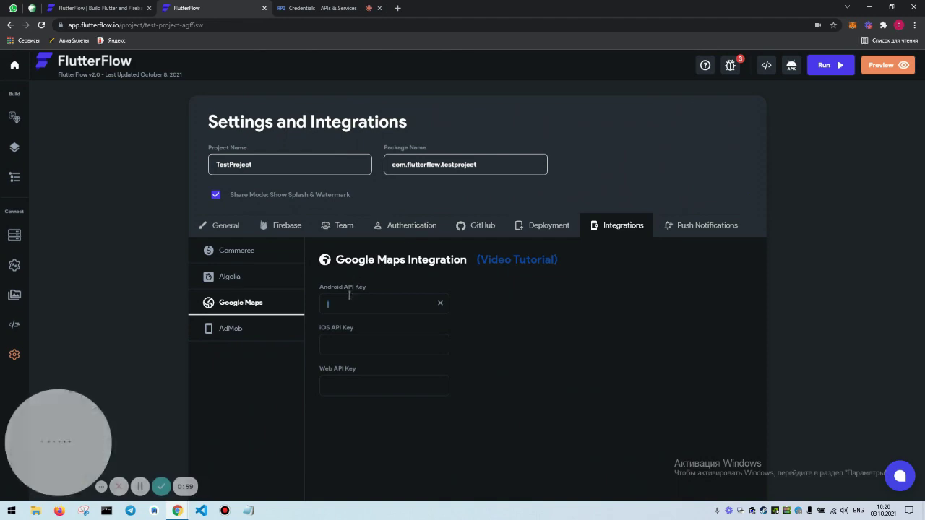
pyautogui.hotkey('ctrl', 'v')
# Copy the iOS key from the Google Cloud credentials and paste it into FlutterFlow's iOS API Key field.
pyautogui.click(350, 9)
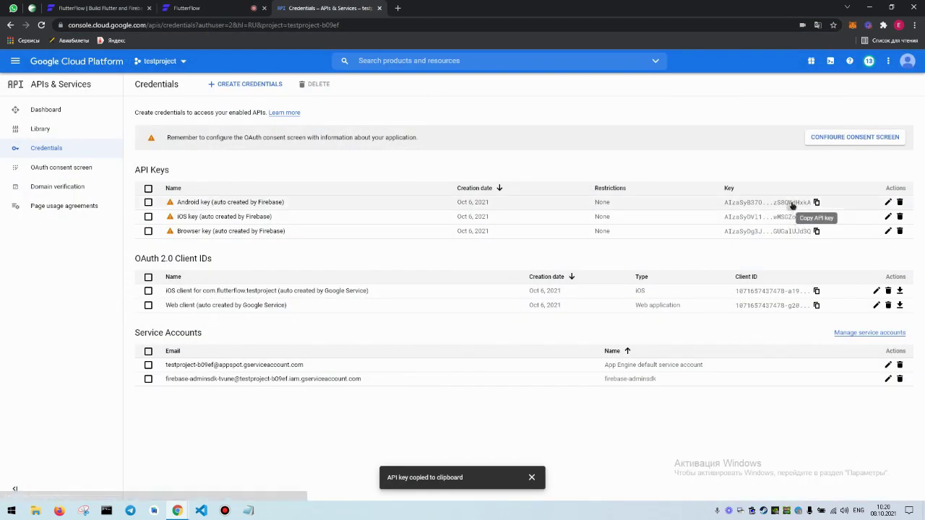
pyautogui.click(817, 217)
pyautogui.click(221, 6)
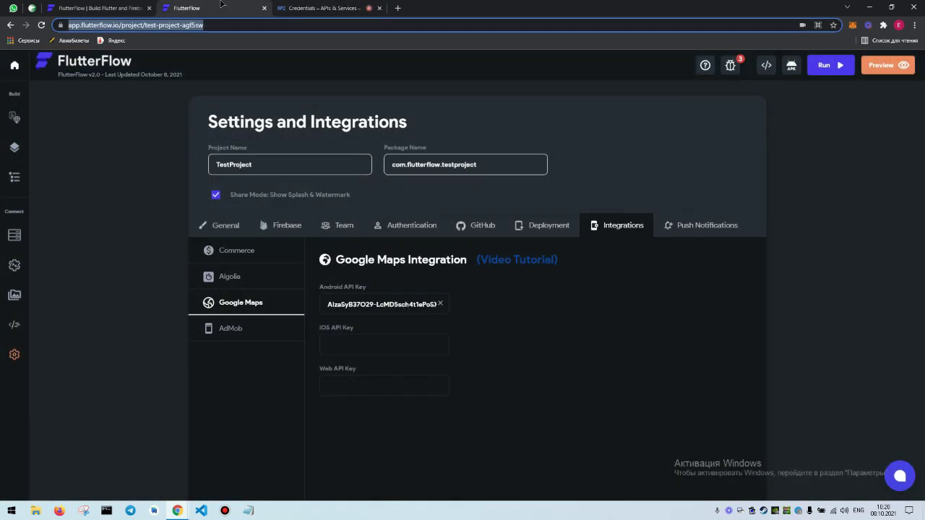
pyautogui.click(383, 340)
pyautogui.hotkey('ctrl', 'v')
# Copy the Browser key from the Google Cloud credentials and paste it into FlutterFlow's Web API Key field.
pyautogui.click(318, 8)
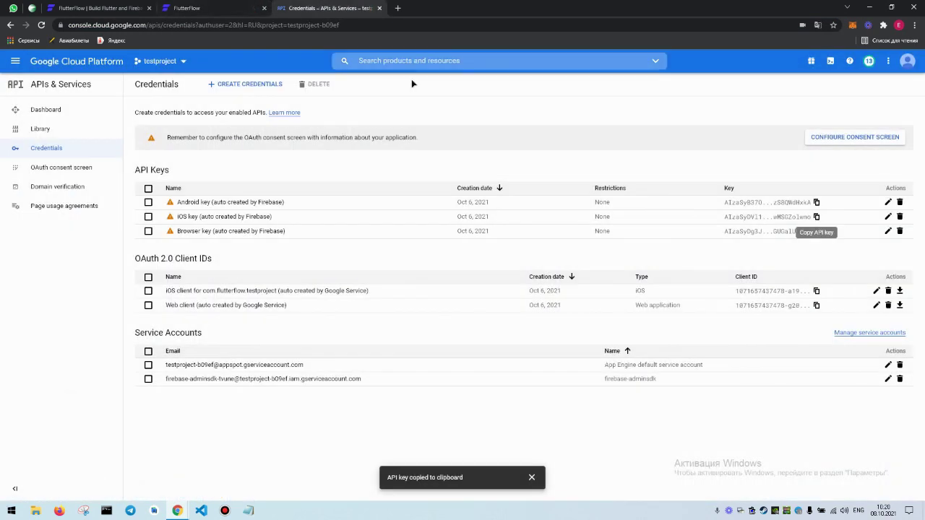
pyautogui.click(817, 232)
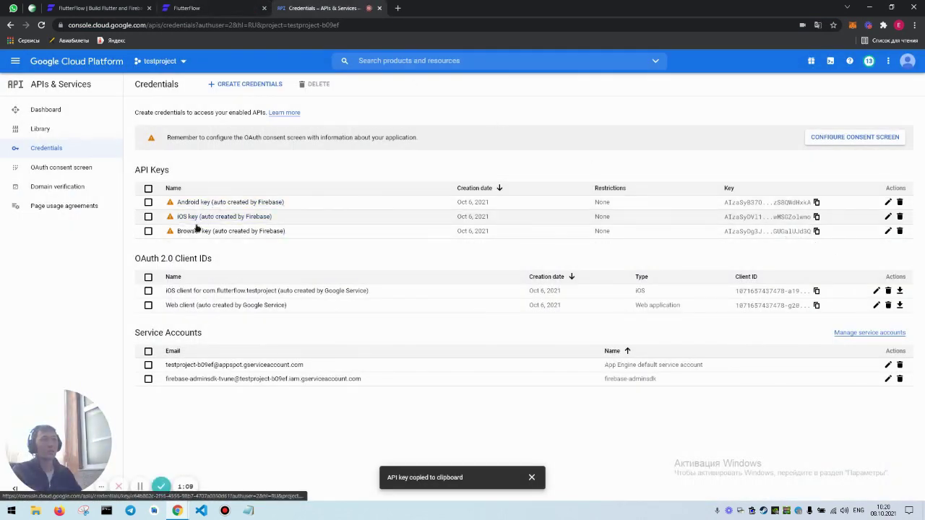
pyautogui.click(210, 8)
pyautogui.click(381, 384)
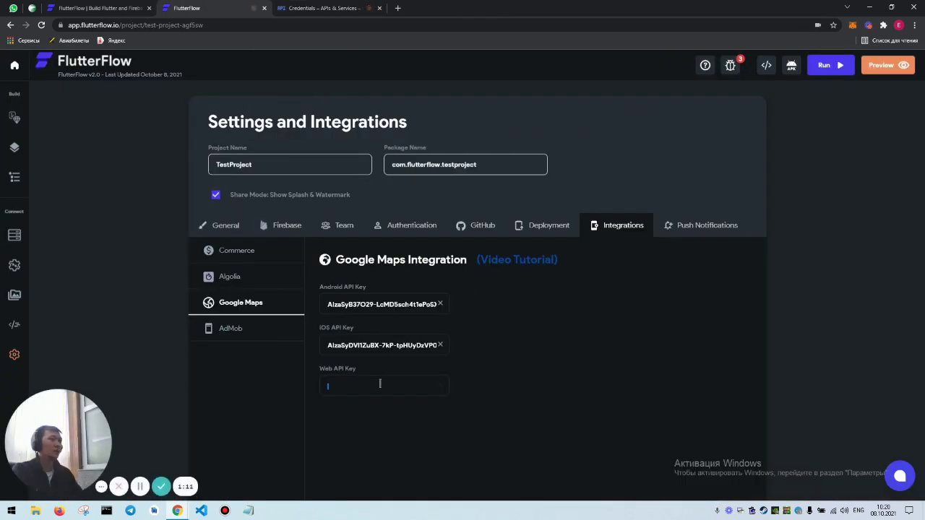
pyautogui.hotkey('ctrl', 'v')
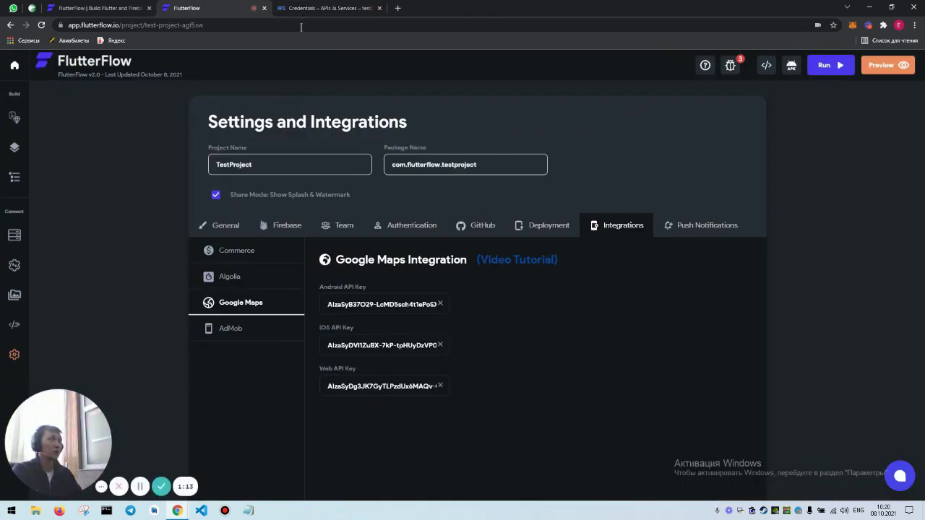
# Return to Google Cloud Platform and enable Maps SDK for iOS from the API library for testproject.
pyautogui.click(300, 8)
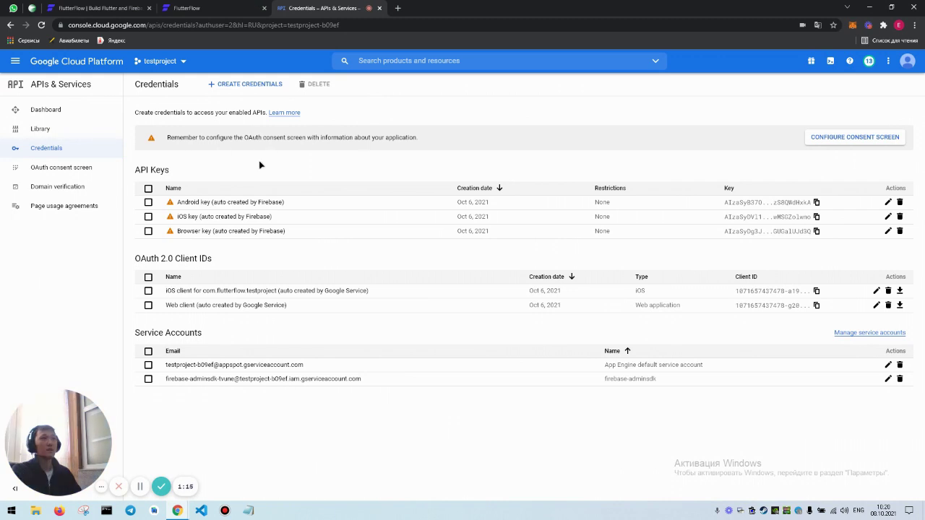
pyautogui.click(56, 130)
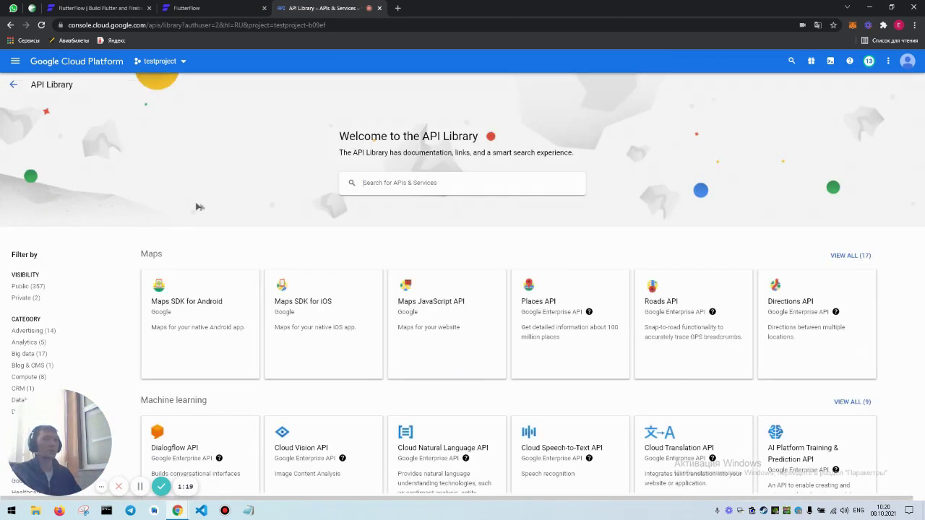
pyautogui.click(326, 314)
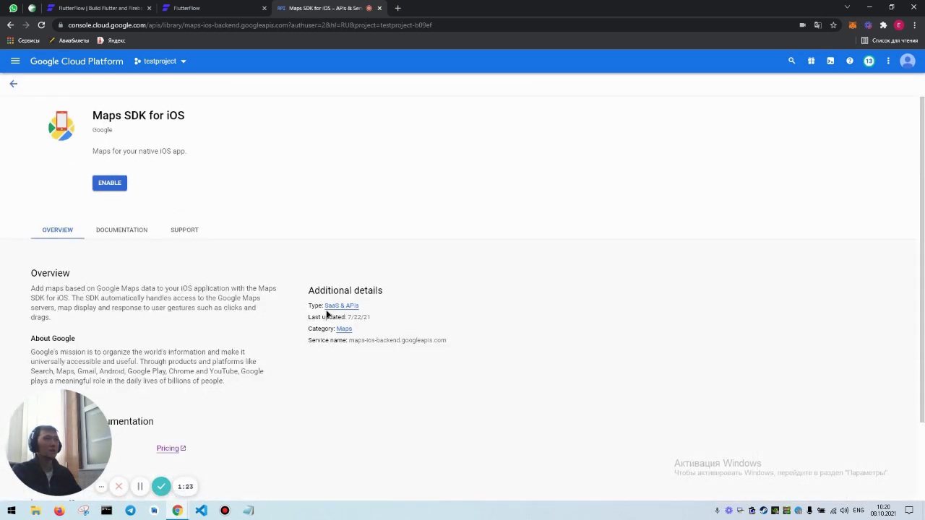
pyautogui.click(109, 185)
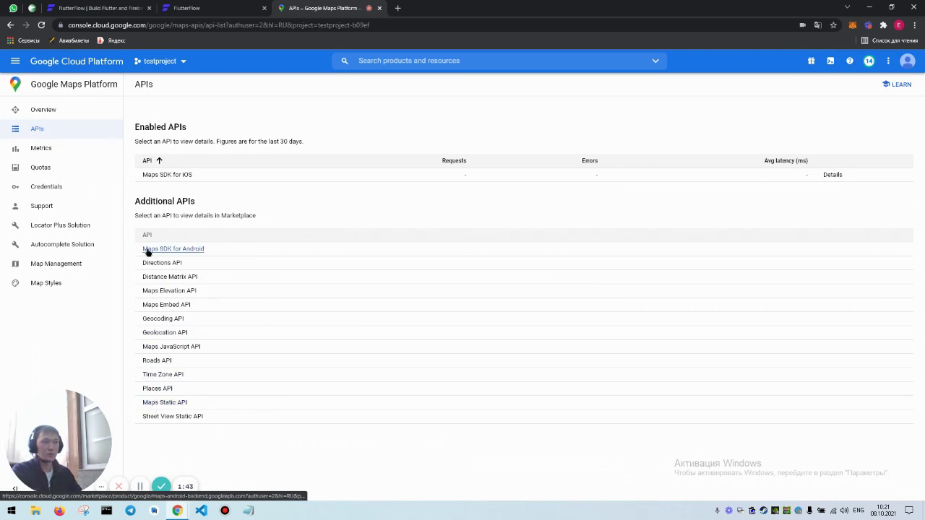
# Enable Maps SDK for Android and Maps JavaScript API from the additional Google Maps APIs.
pyautogui.click(200, 251)
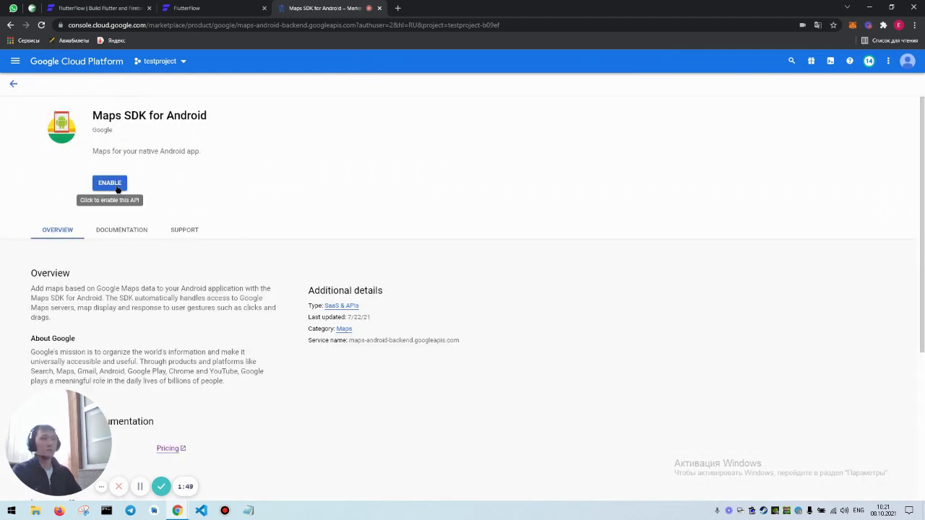
pyautogui.click(109, 183)
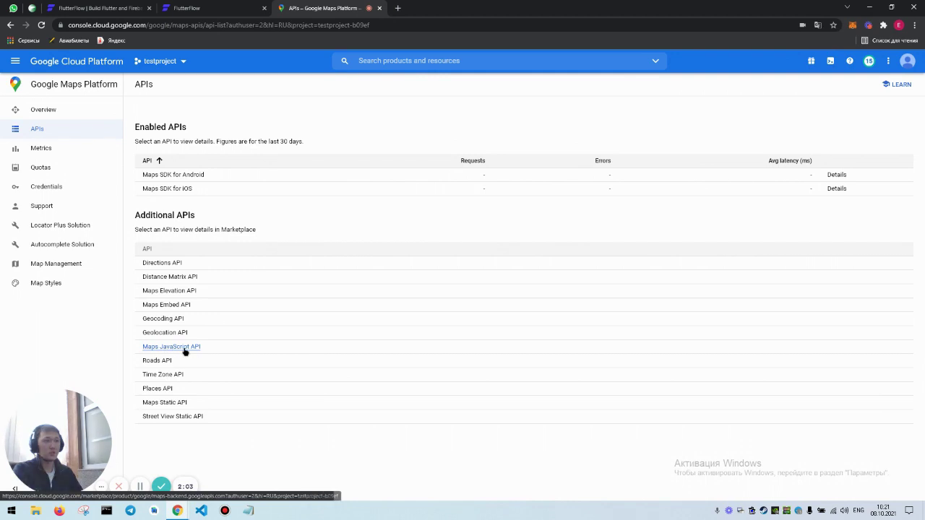
pyautogui.click(181, 346)
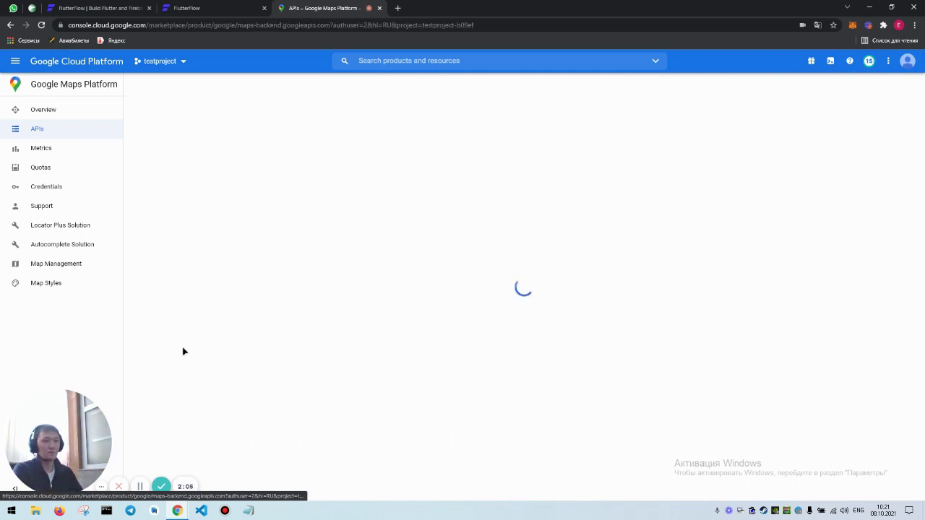
pyautogui.click(124, 184)
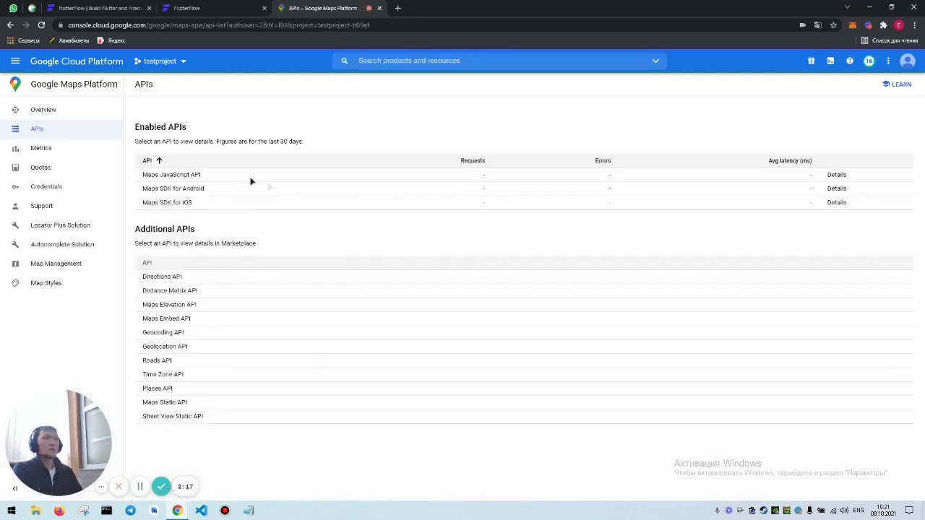
# Switch back to FlutterFlow and open the reviews collection in the Firebase database.
pyautogui.click(206, 11)
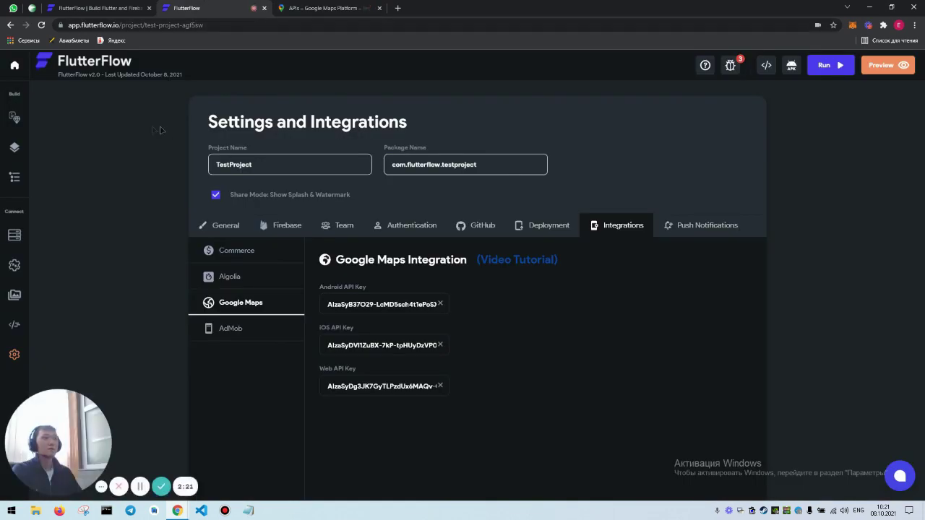
pyautogui.click(14, 149)
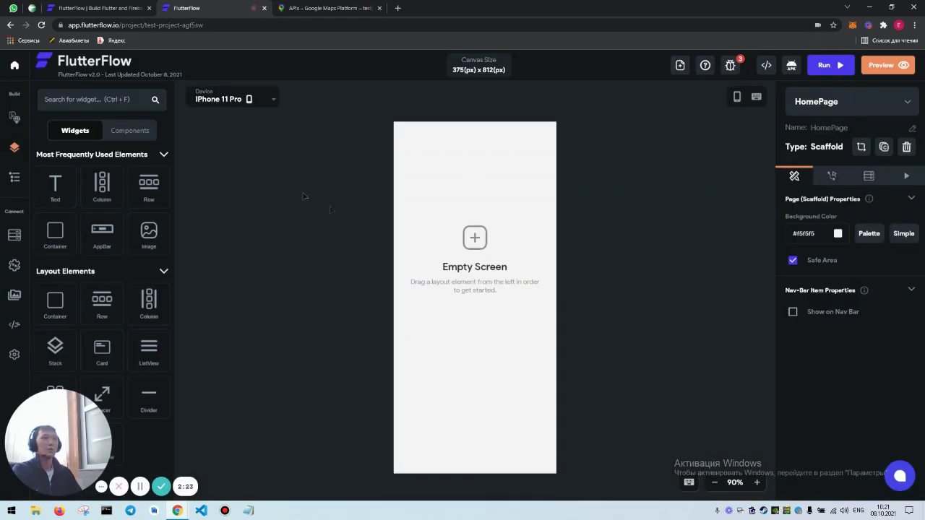
pyautogui.click(16, 239)
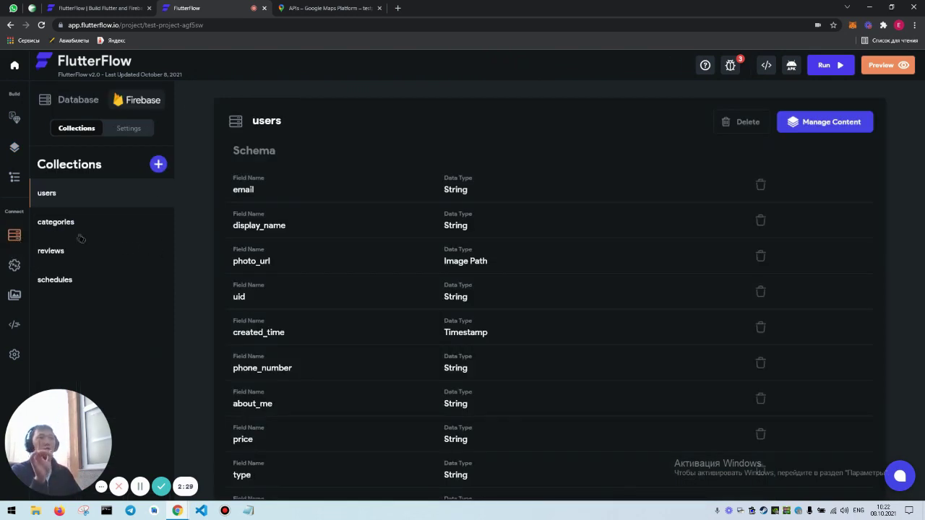
pyautogui.click(60, 250)
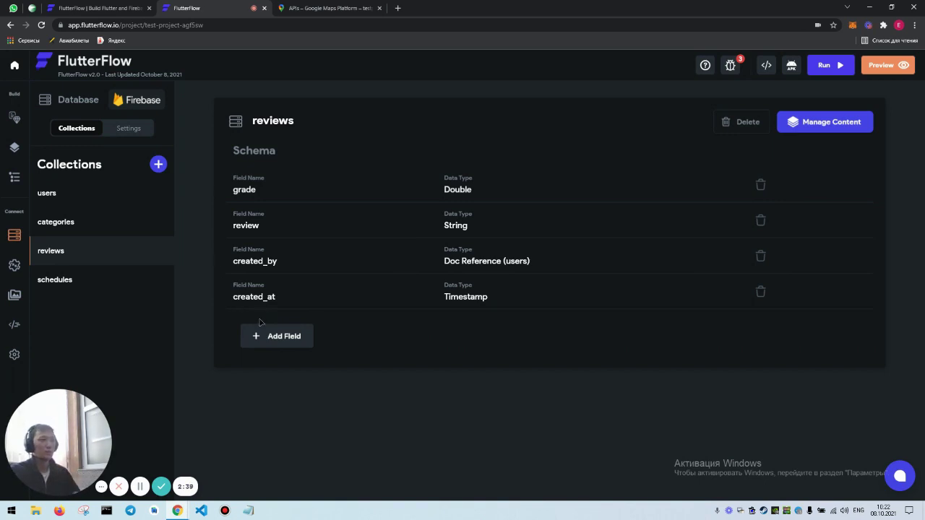
# Add a review_for field to the reviews collection as a Record Reference to Users.
pyautogui.click(278, 336)
pyautogui.write('review')
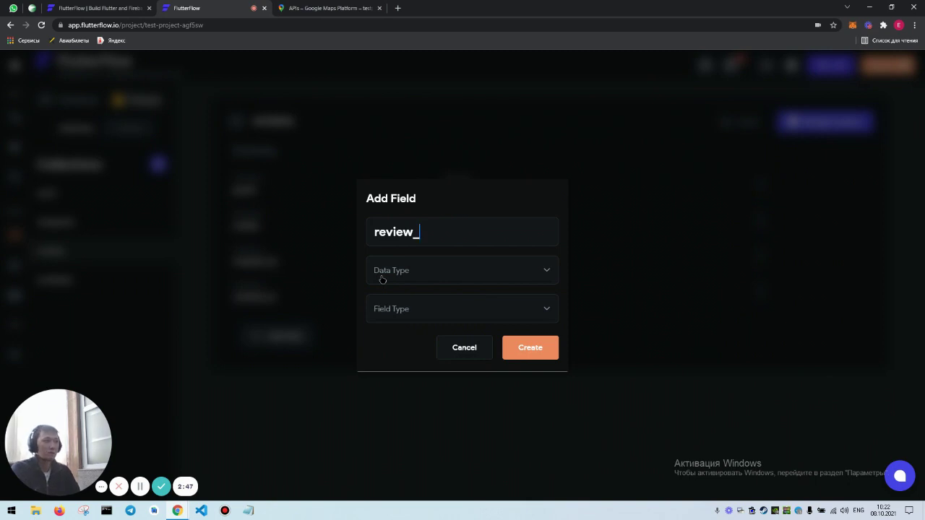
pyautogui.write('_for')
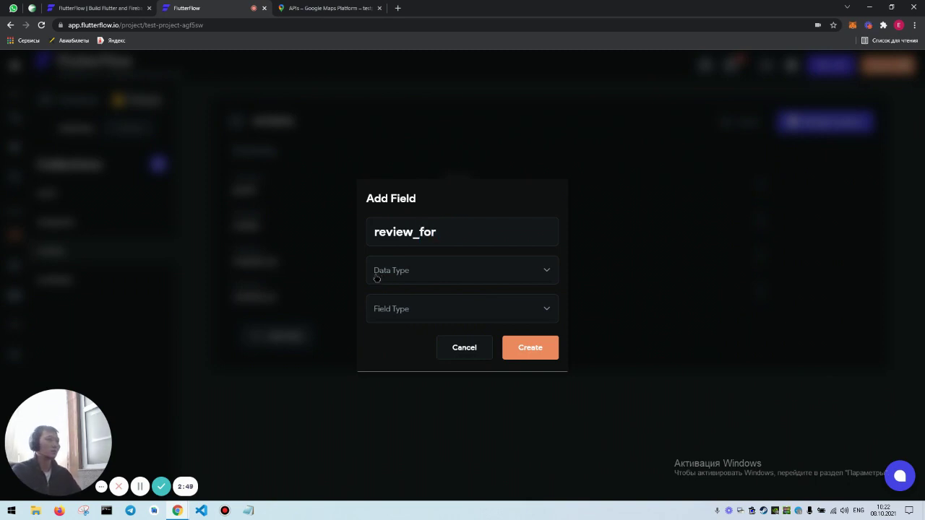
pyautogui.click(382, 280)
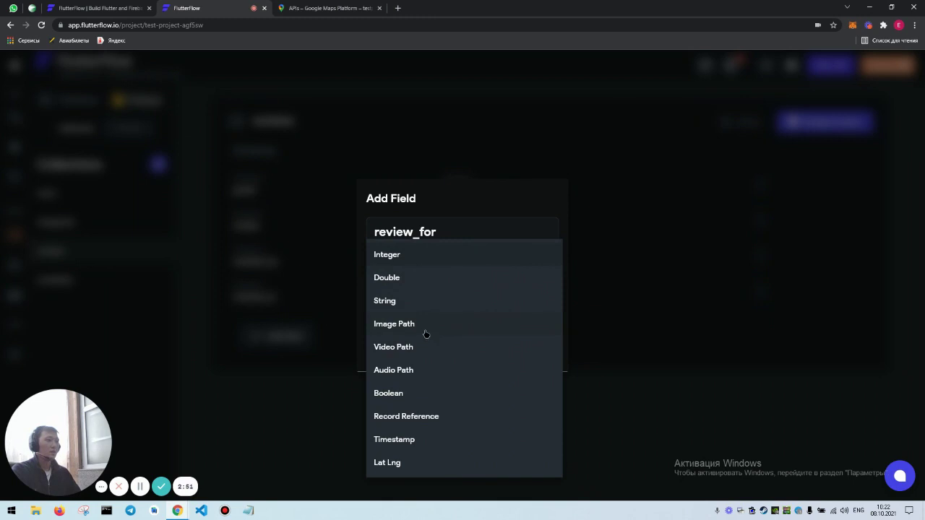
pyautogui.click(396, 417)
pyautogui.click(412, 292)
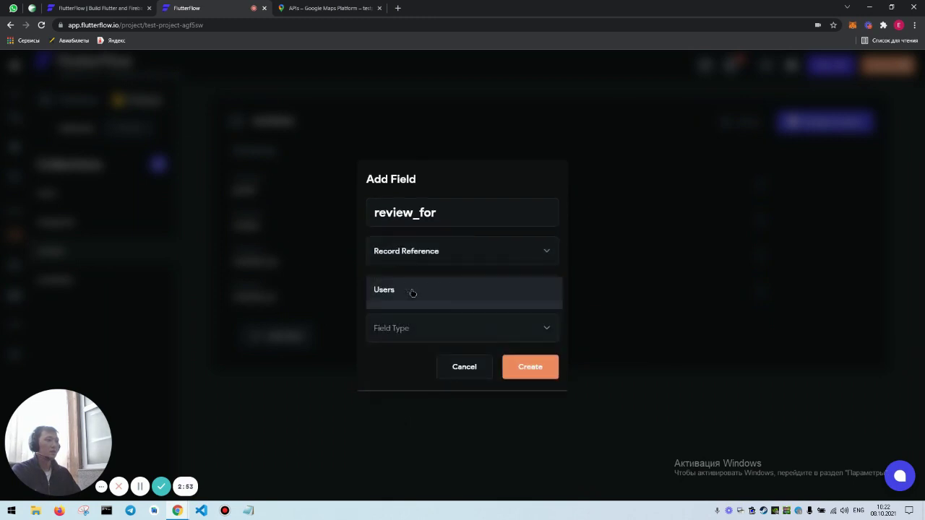
pyautogui.click(407, 289)
pyautogui.click(517, 367)
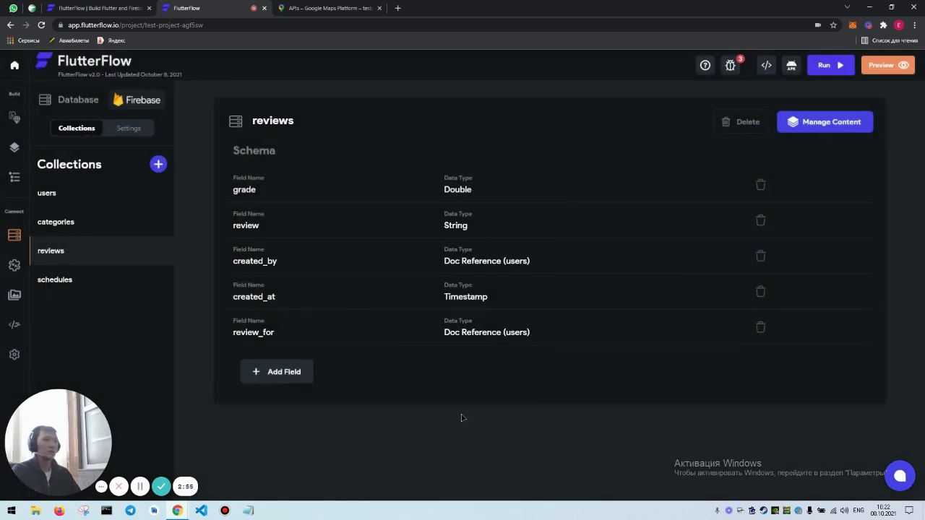
# Add a schedule_for field to the schedules collection as a Record Reference to Users.
pyautogui.click(101, 278)
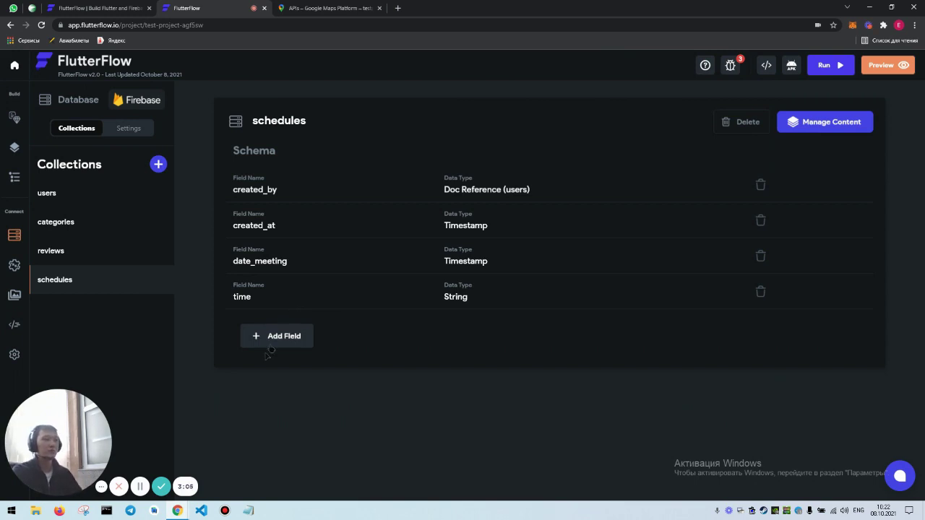
pyautogui.click(276, 338)
pyautogui.write('schedule_for')
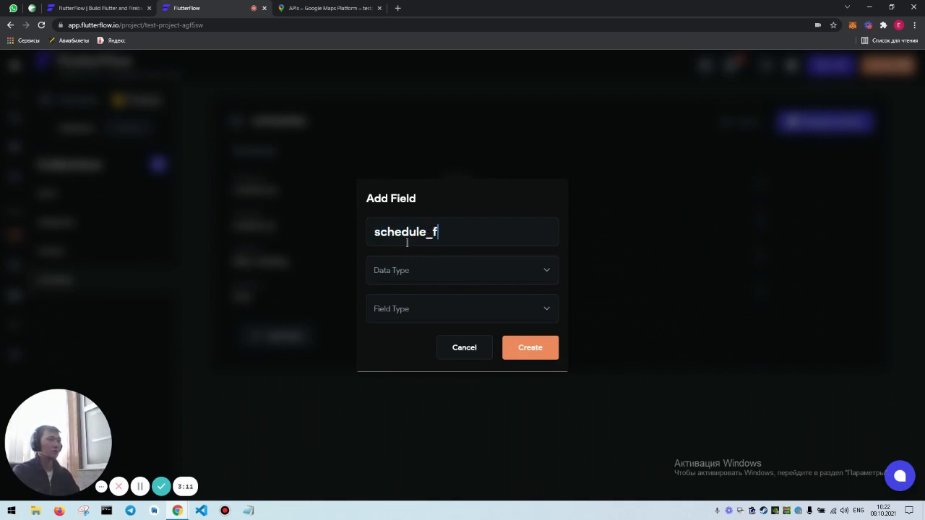
pyautogui.click(538, 347)
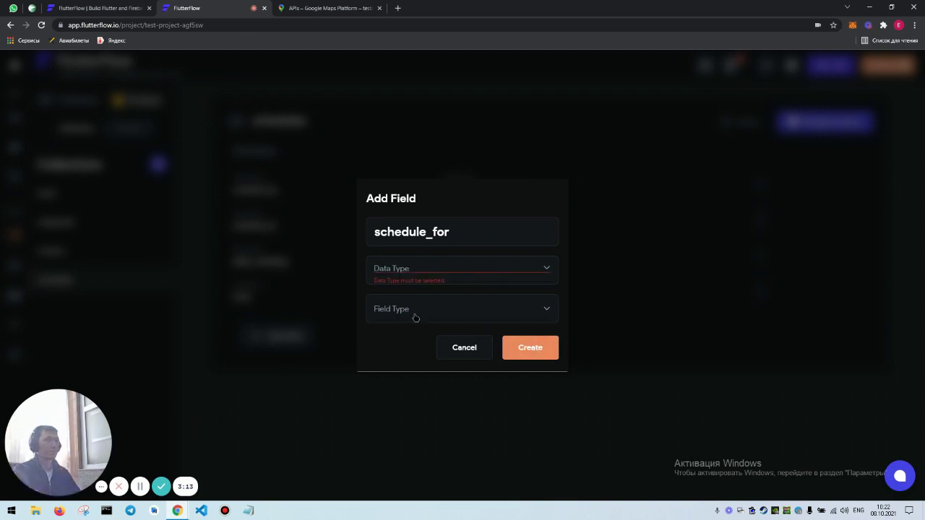
pyautogui.click(409, 268)
pyautogui.click(411, 415)
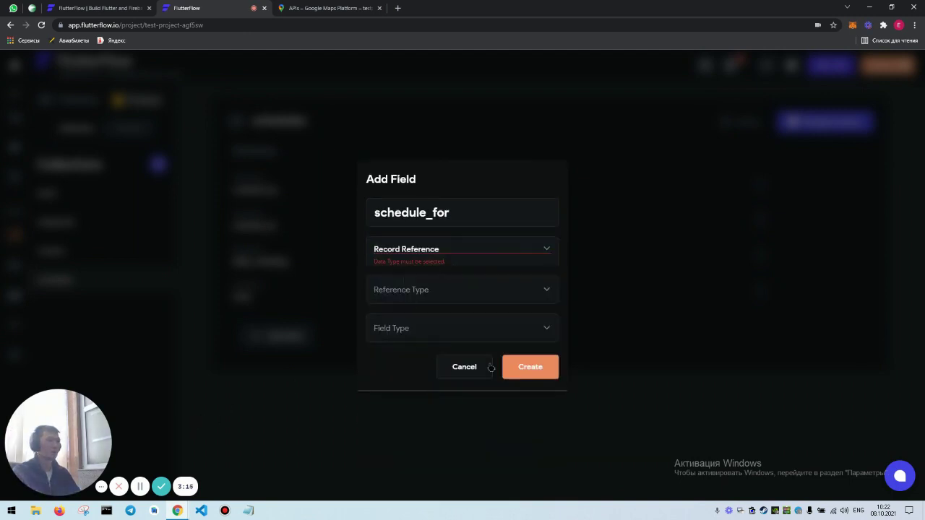
pyautogui.click(455, 293)
pyautogui.click(395, 290)
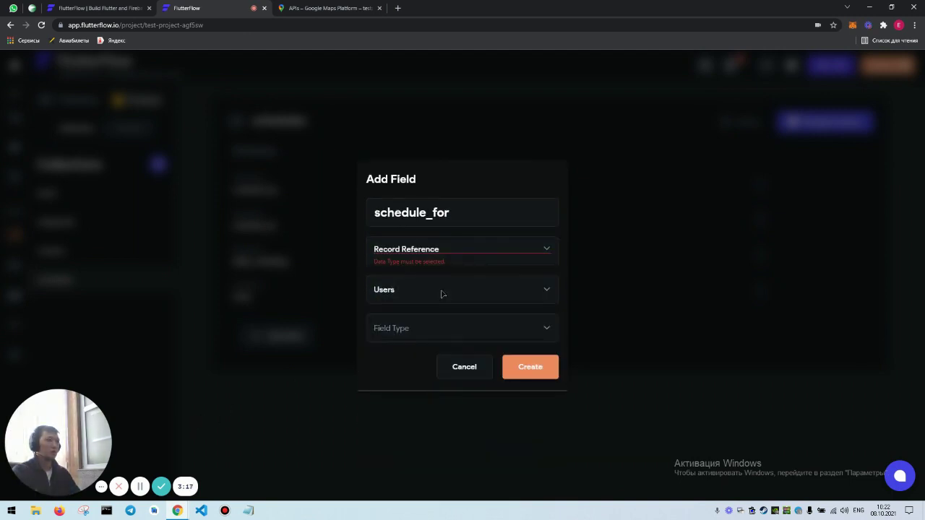
pyautogui.click(529, 367)
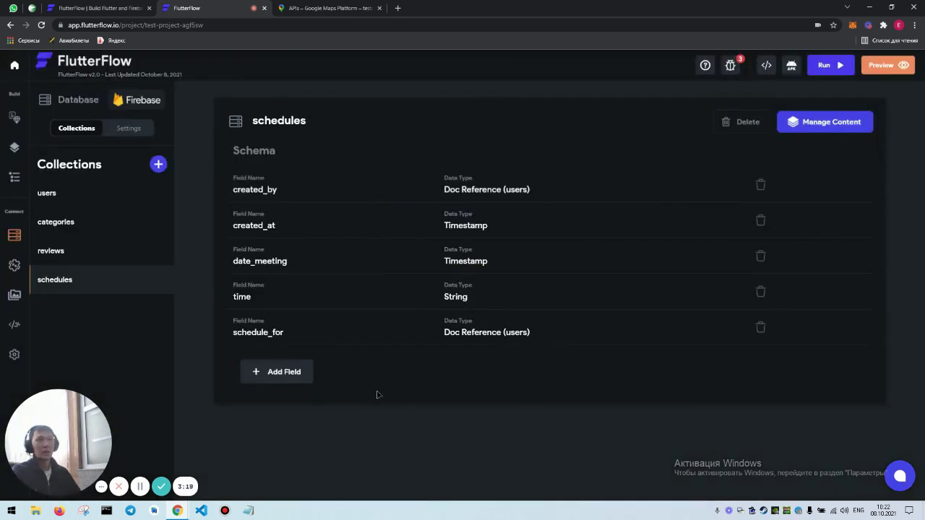
# Add a categeries_list field to the users collection as a List of Record References to Categories.
pyautogui.click(56, 223)
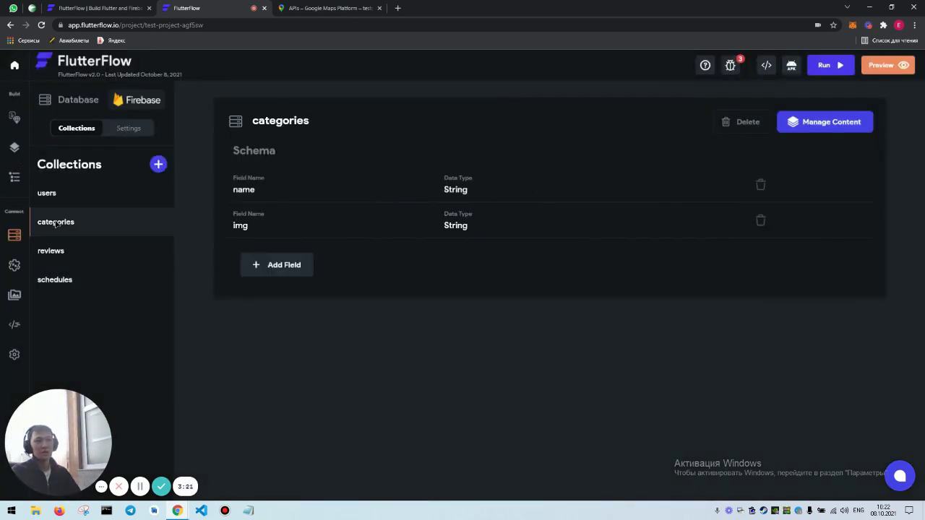
pyautogui.click(61, 195)
pyautogui.scroll(-5, 300, 311)
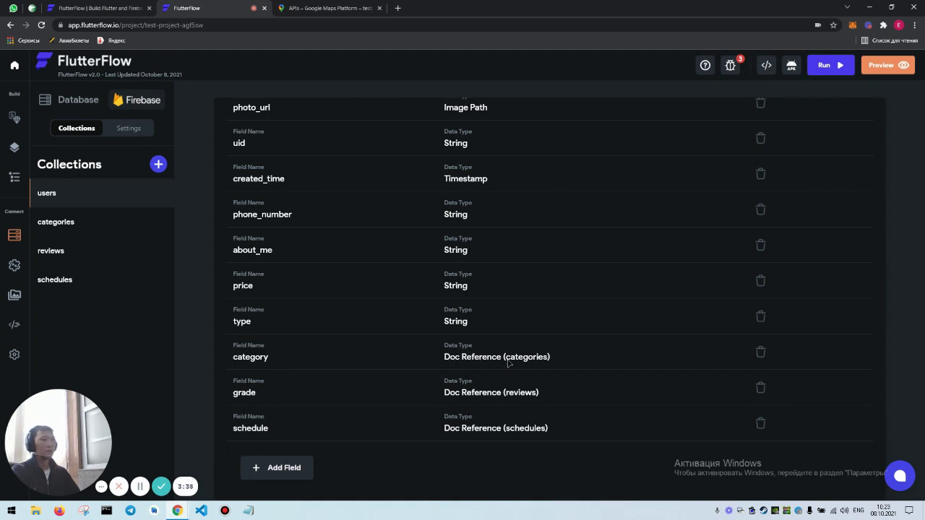
pyautogui.click(276, 468)
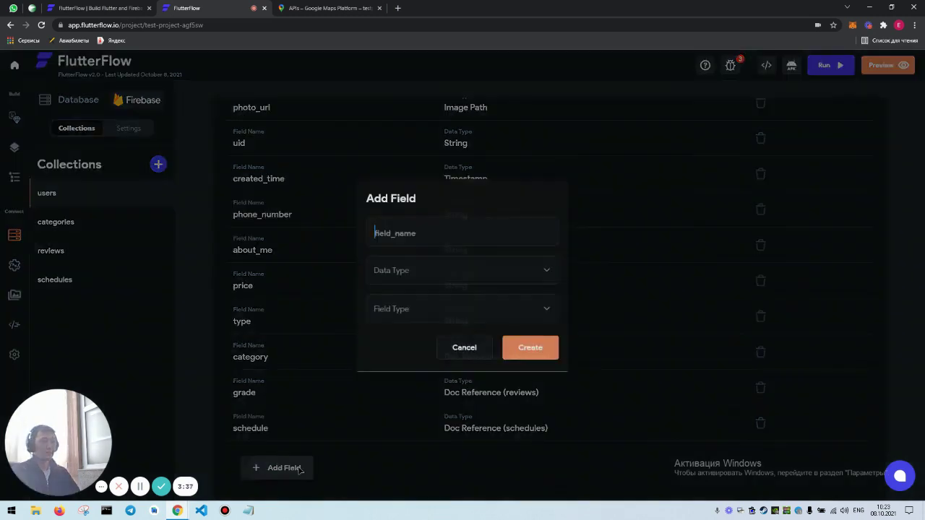
pyautogui.write('categeries_list')
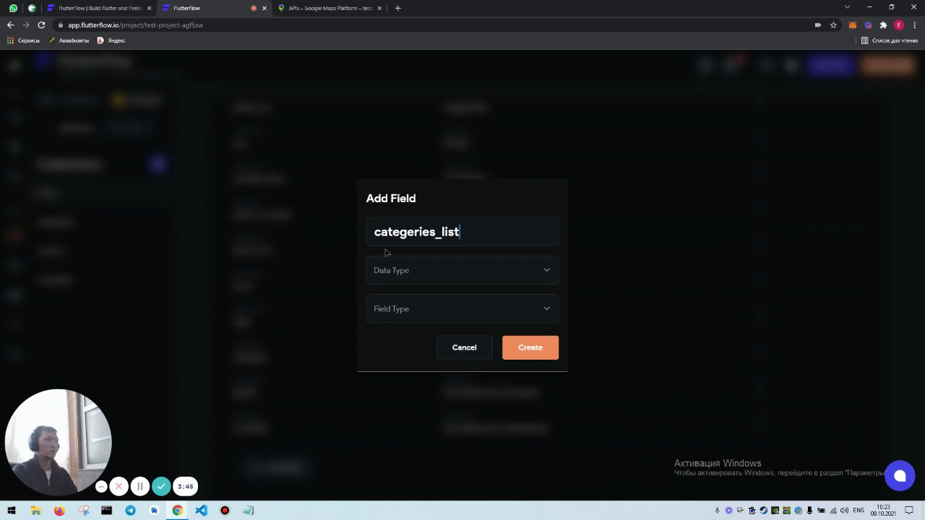
pyautogui.click(403, 272)
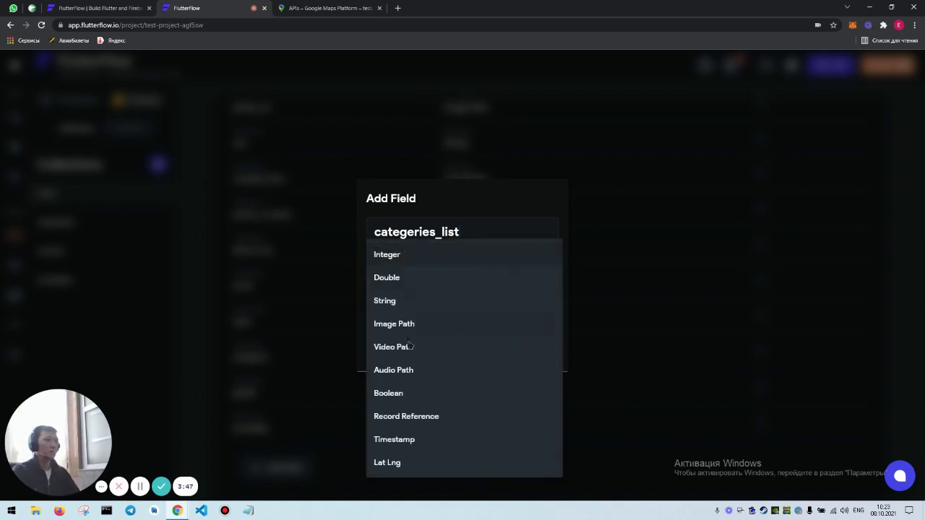
pyautogui.click(403, 416)
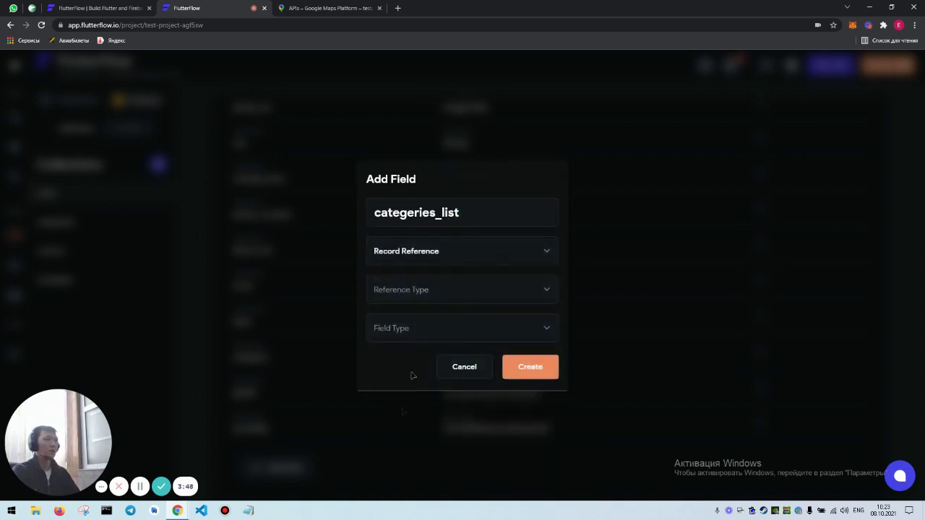
pyautogui.click(415, 292)
pyautogui.click(391, 317)
pyautogui.click(391, 325)
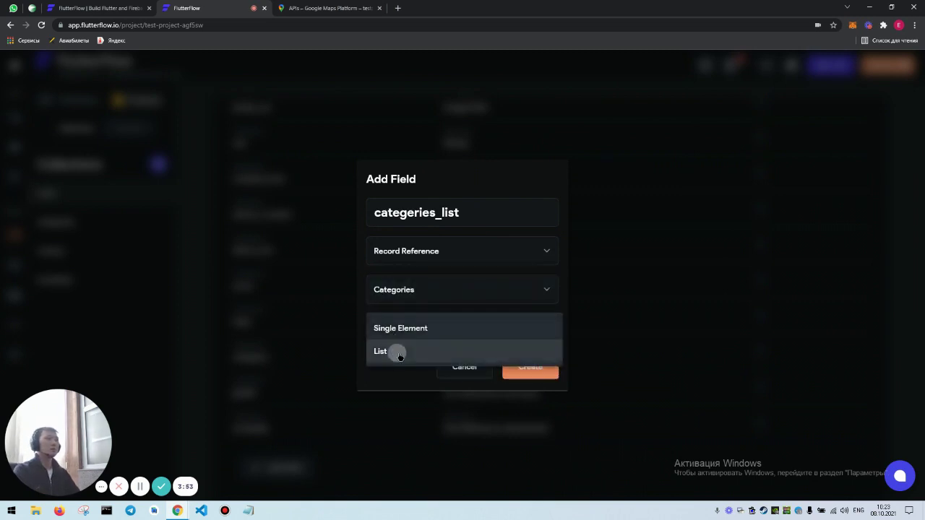
pyautogui.click(399, 353)
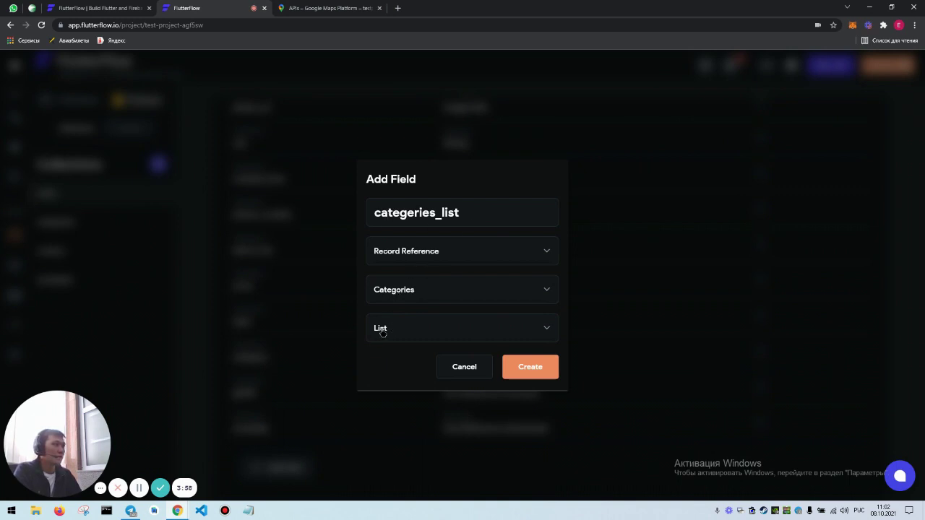
pyautogui.click(537, 367)
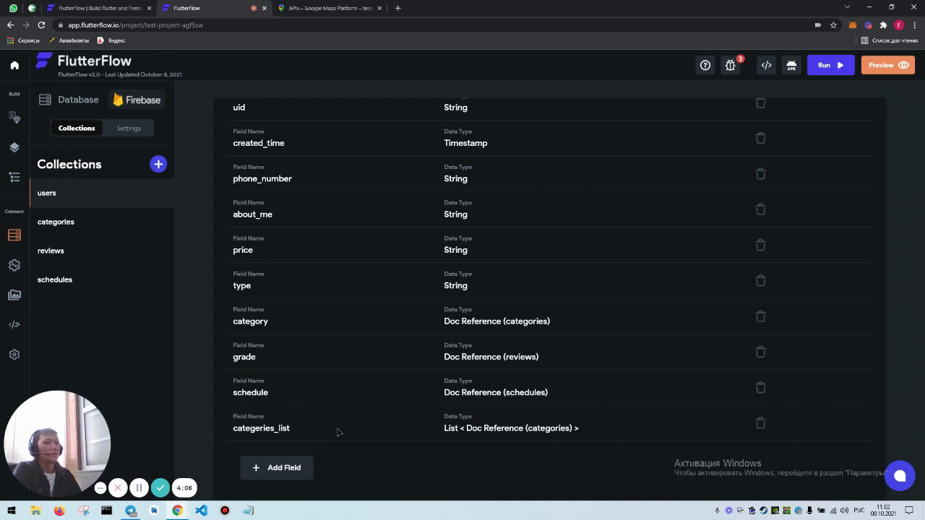
# Leave the database and open the HomePage canvas in the UI builder.
pyautogui.click(14, 147)
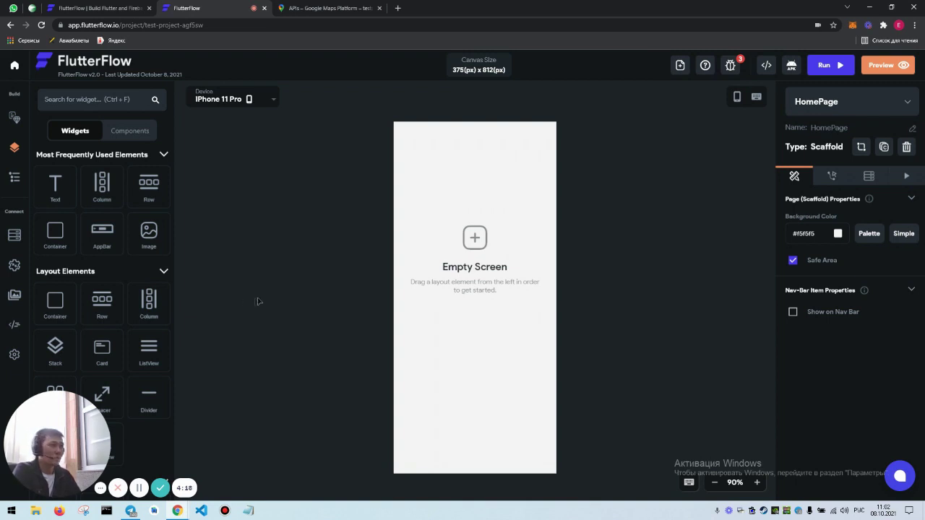
pyautogui.moveTo(65, 433); pyautogui.dragTo(623, 436)
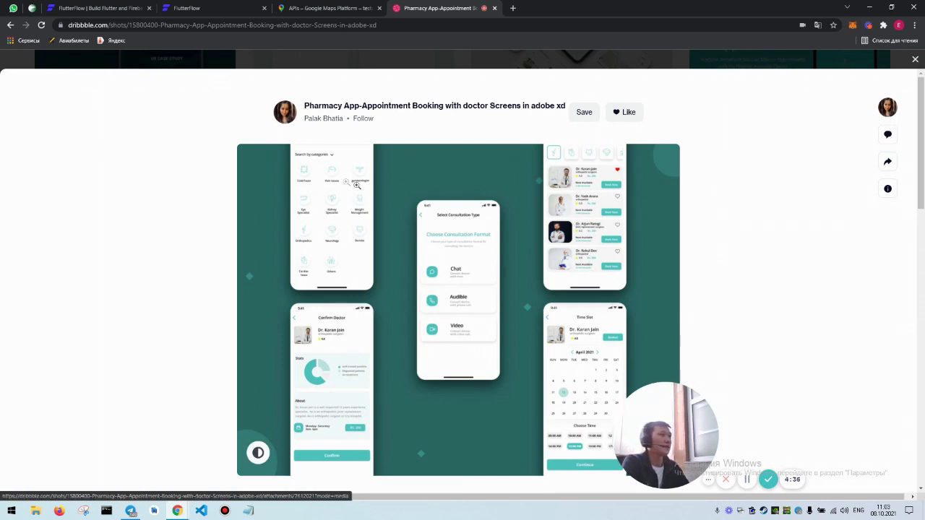
# Enlarge the Dribbble pharmacy appointment booking design and examine its category, consultation type, doctor list, confirmation and time slot screens.
pyautogui.click(593, 185)
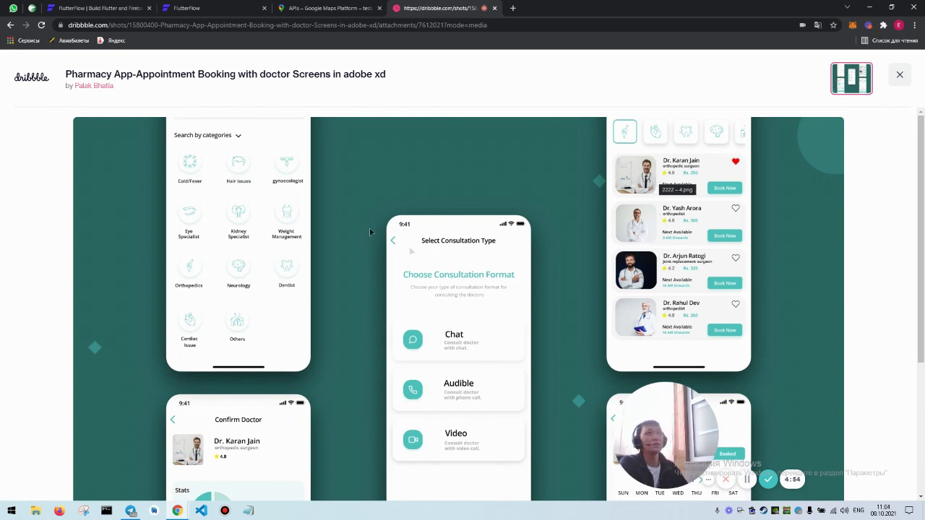
pyautogui.click(202, 8)
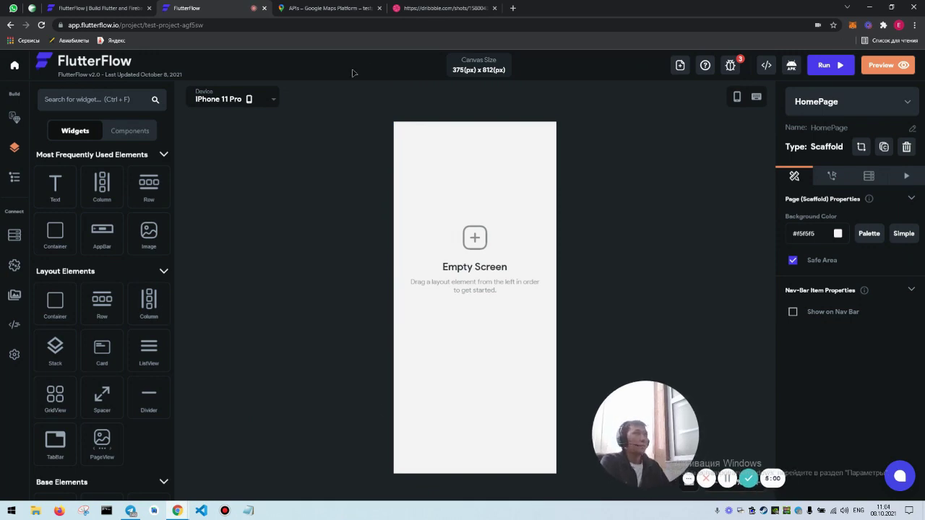
pyautogui.click(441, 8)
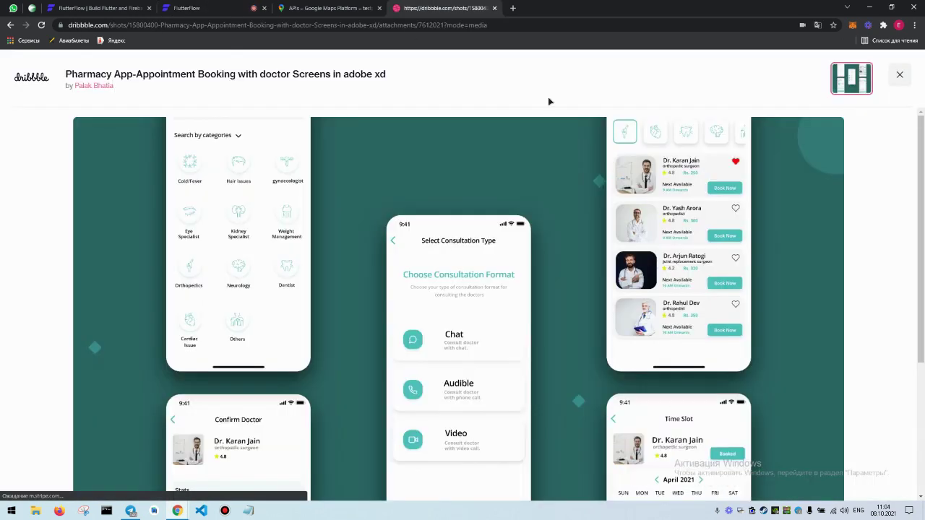
pyautogui.scroll(-3, 570, 318)
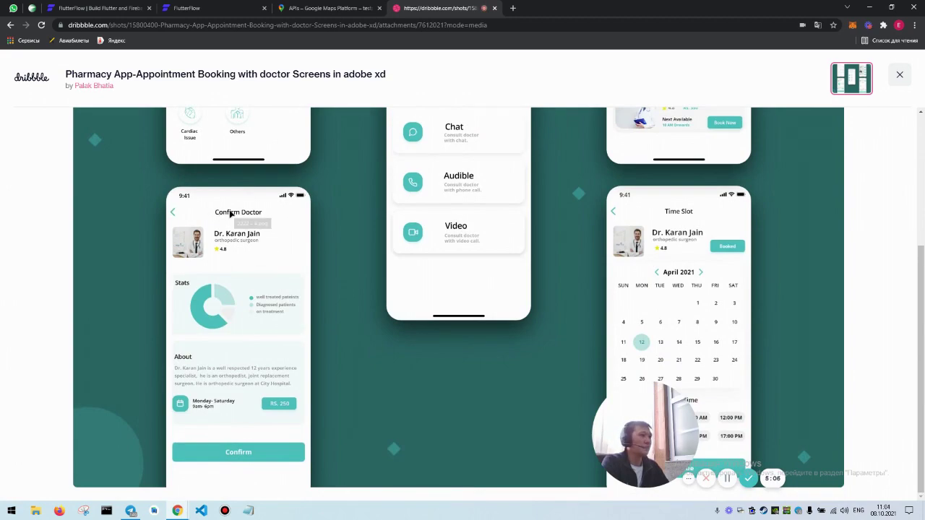
pyautogui.scroll(1, 499, 231)
pyautogui.scroll(-1, 534, 296)
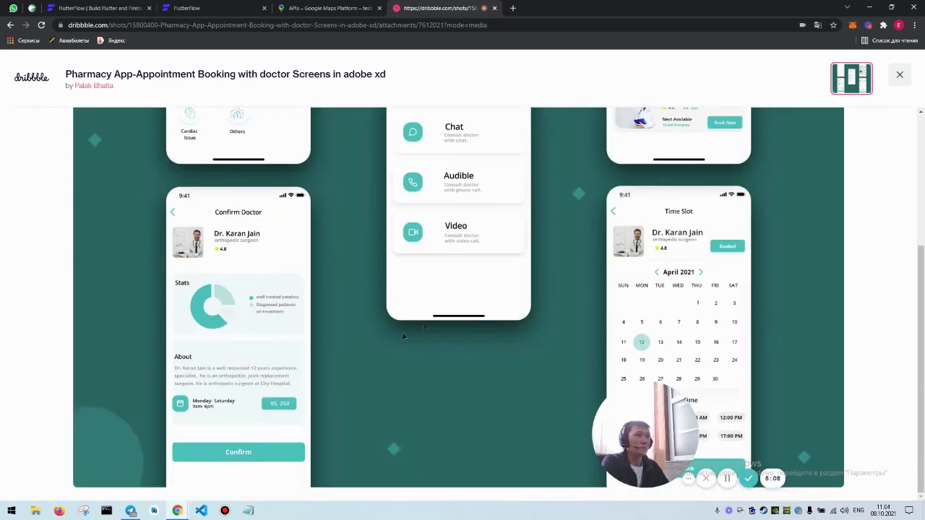
pyautogui.scroll(3, 405, 336)
pyautogui.click(330, 8)
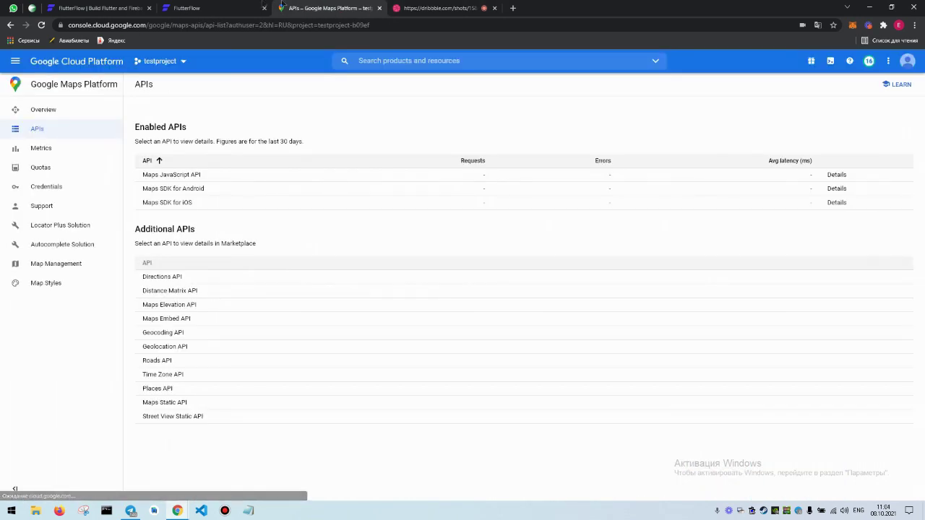